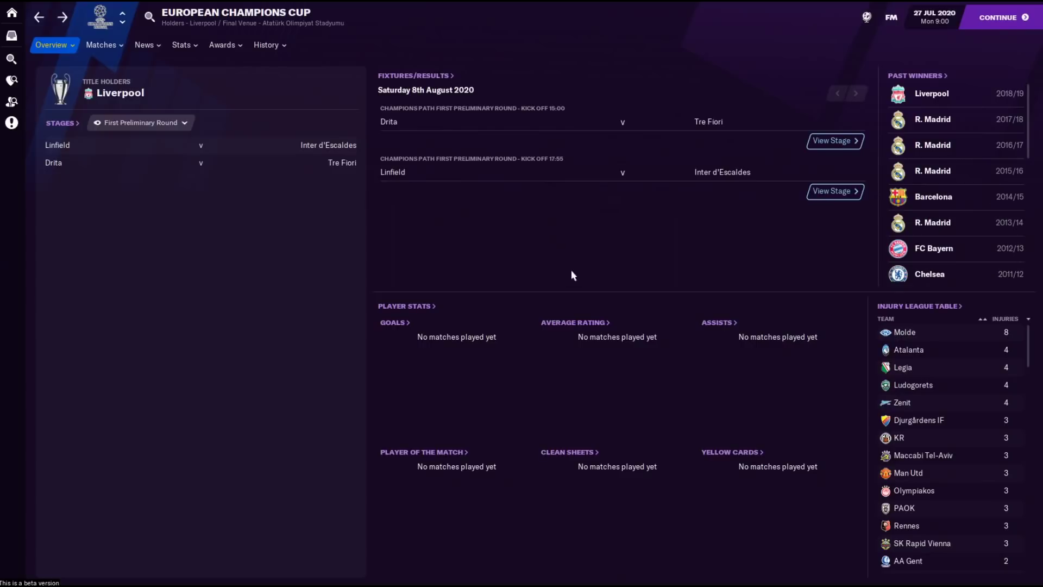
# - Step forward past the Brazilian National First Division page to the Zebre club overview
pyautogui.click(64, 18)
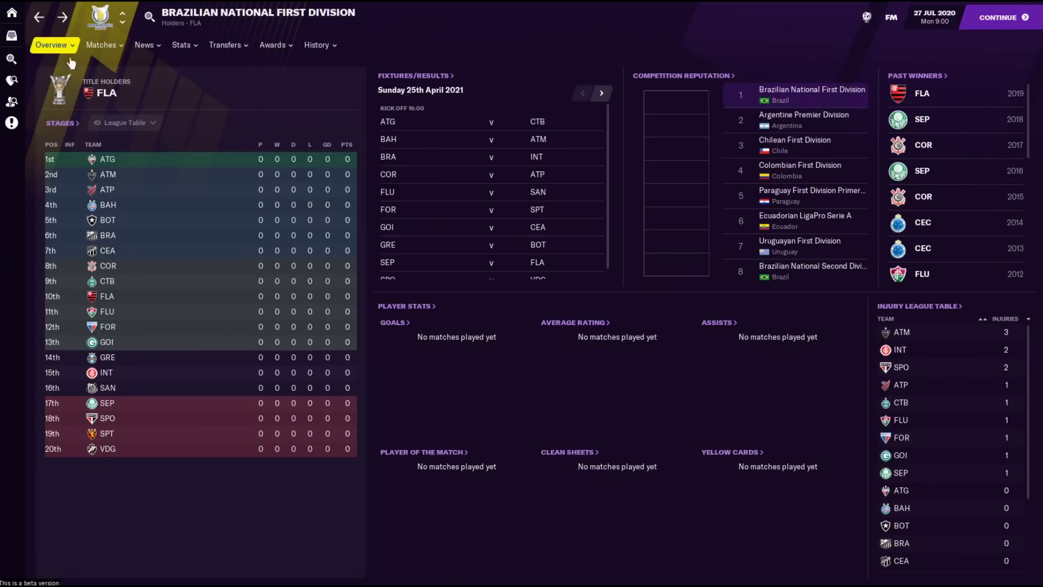
pyautogui.click(63, 18)
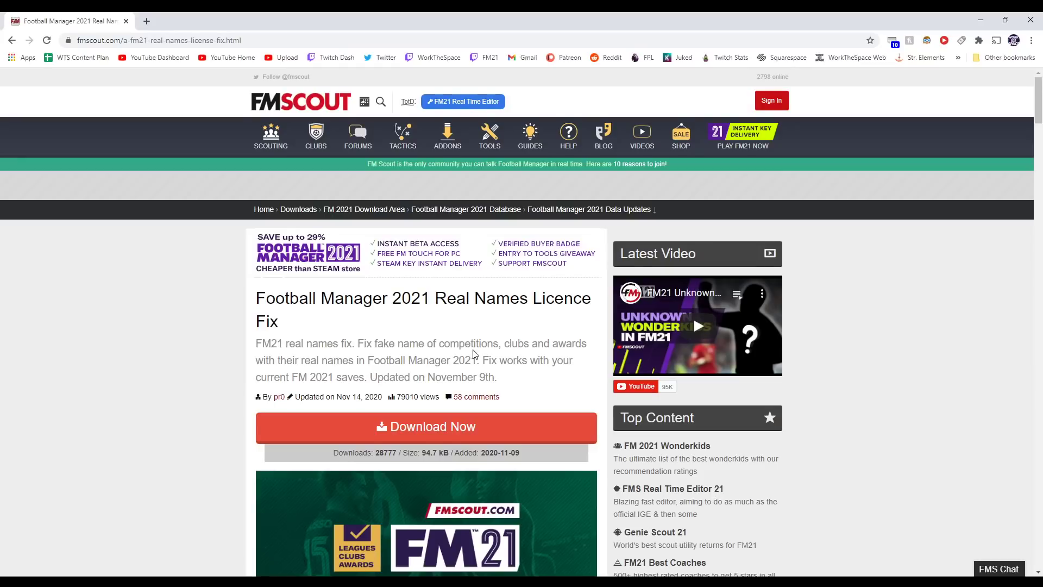
pyautogui.scroll(-1, 474, 354)
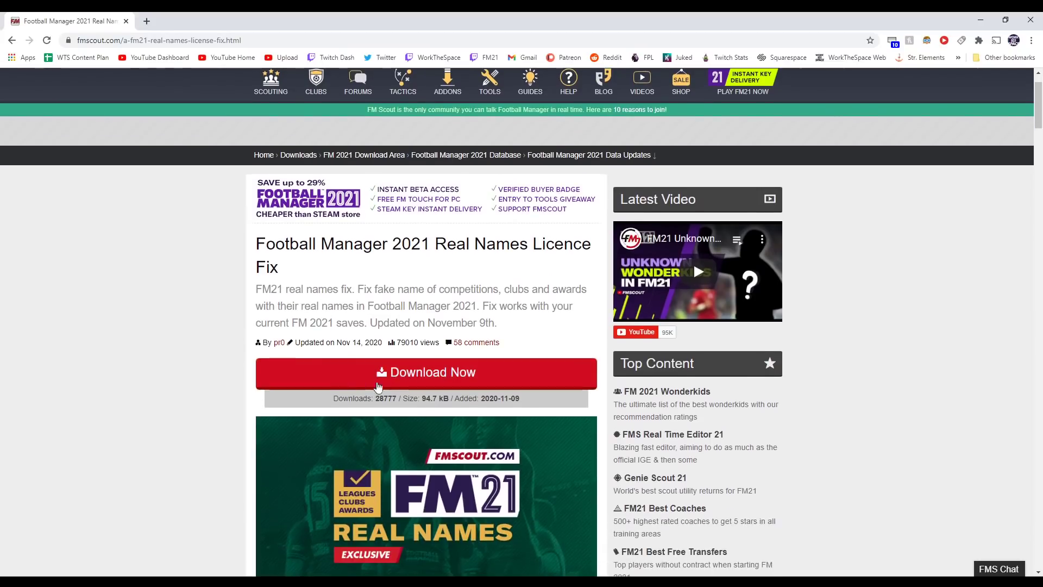
pyautogui.moveTo(376, 398); pyautogui.dragTo(402, 399)
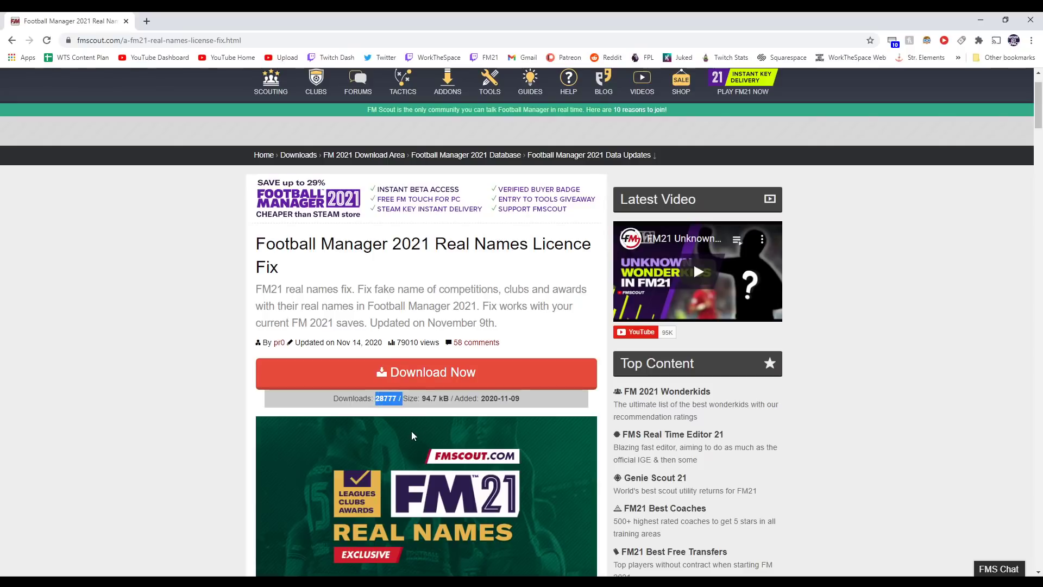
pyautogui.click(539, 400)
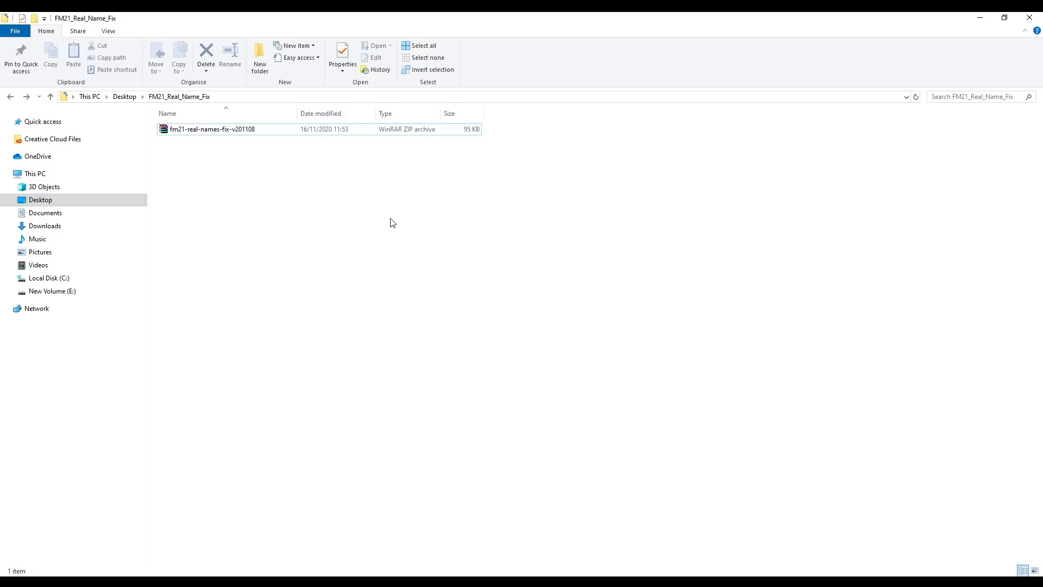
# - Extract the downloaded zip with 'Extract to fm21-real-names-fix-v201108\'
pyautogui.rightClick(266, 131)
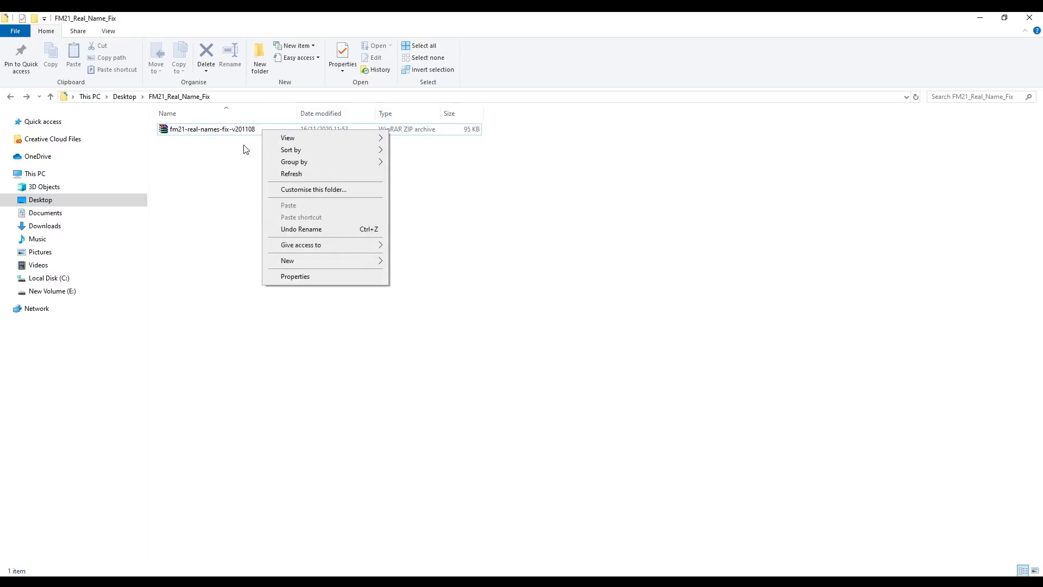
pyautogui.click(218, 126)
pyautogui.rightClick(218, 126)
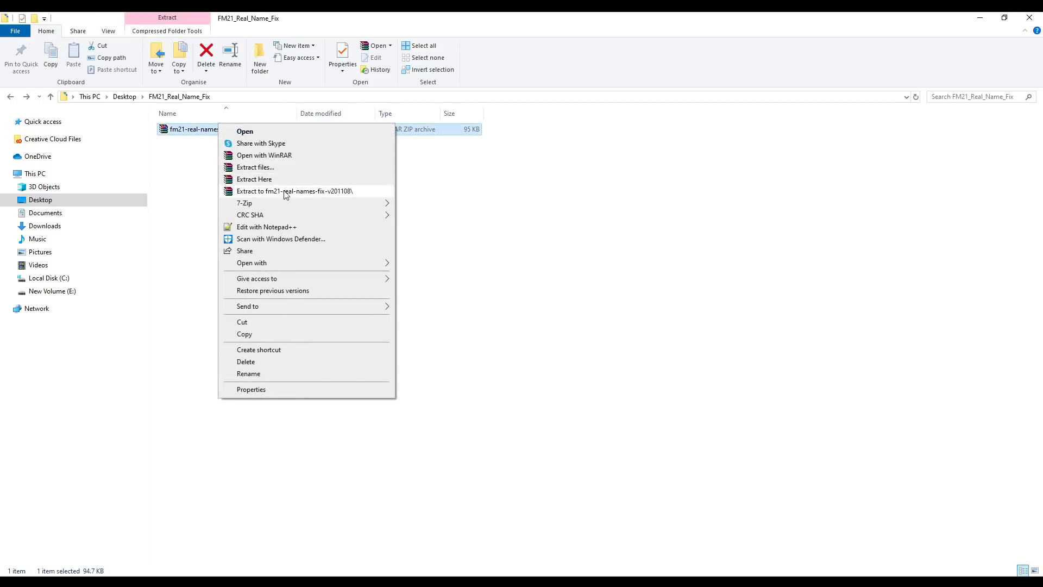
pyautogui.click(287, 191)
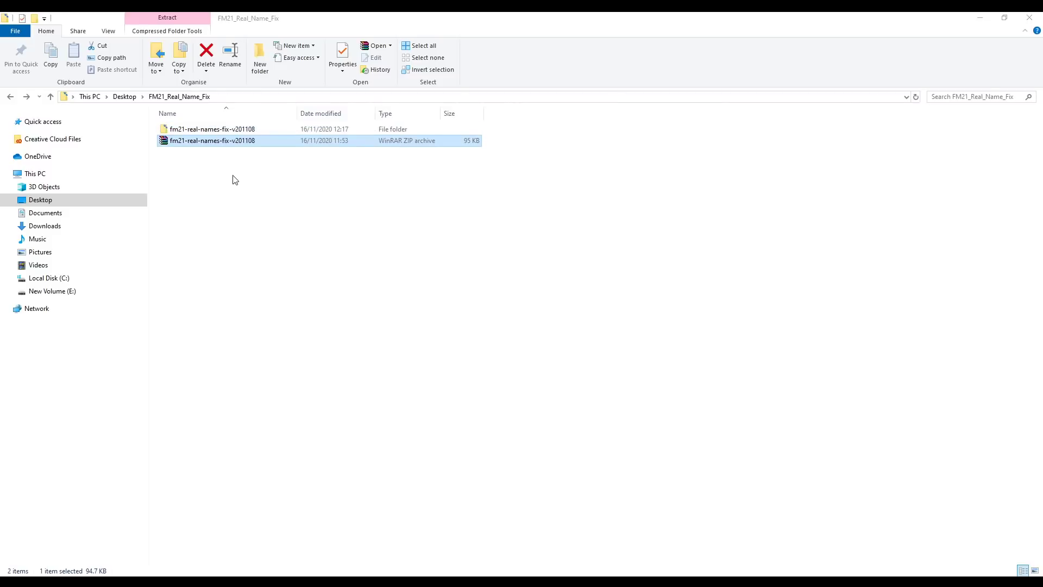
# - Open the fm21-real-names-fix-v201108 folder to show the FM21 Club Names and FM21 Fix LNC files
pyautogui.doubleClick(235, 130)
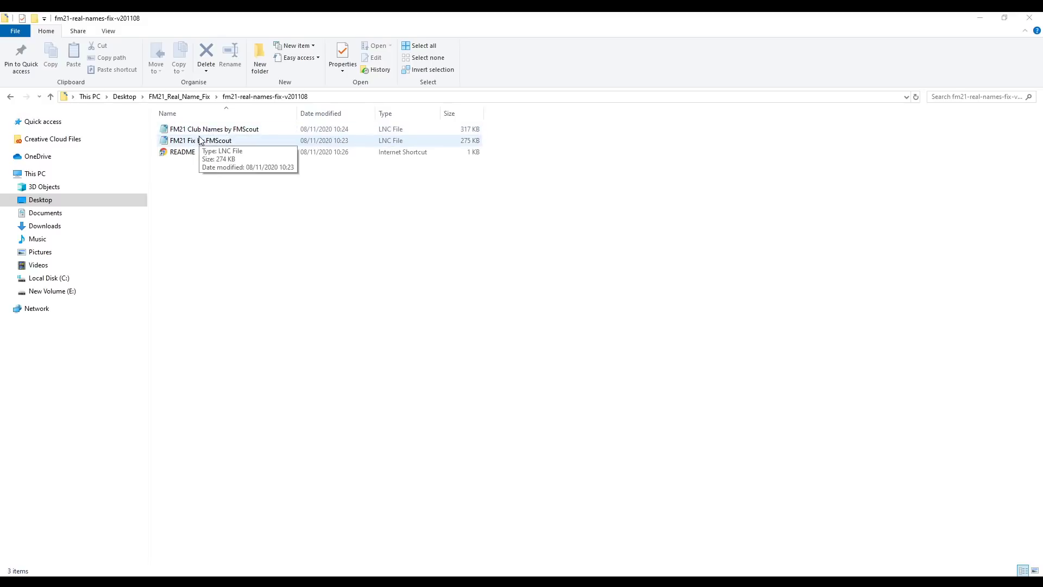
pyautogui.click(256, 191)
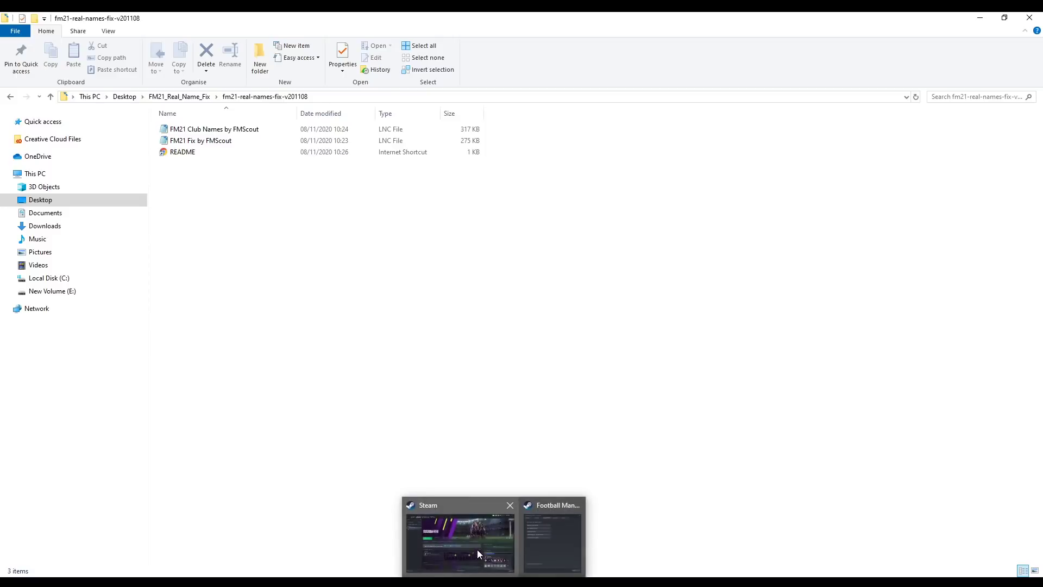
# - Use Football Manager 2021's Steam Properties to browse its local files on drive E
pyautogui.click(477, 549)
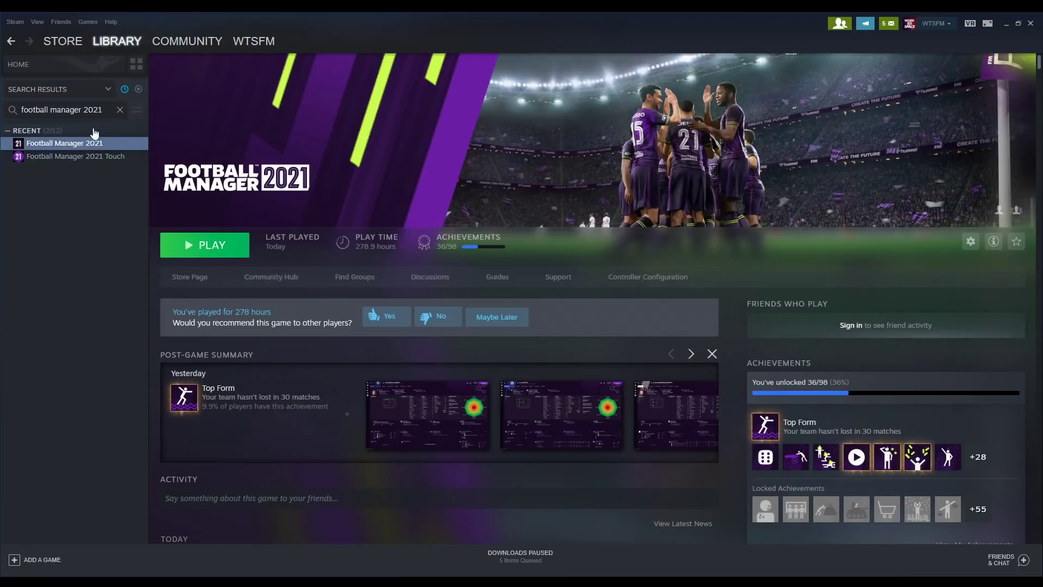
pyautogui.moveTo(118, 51)
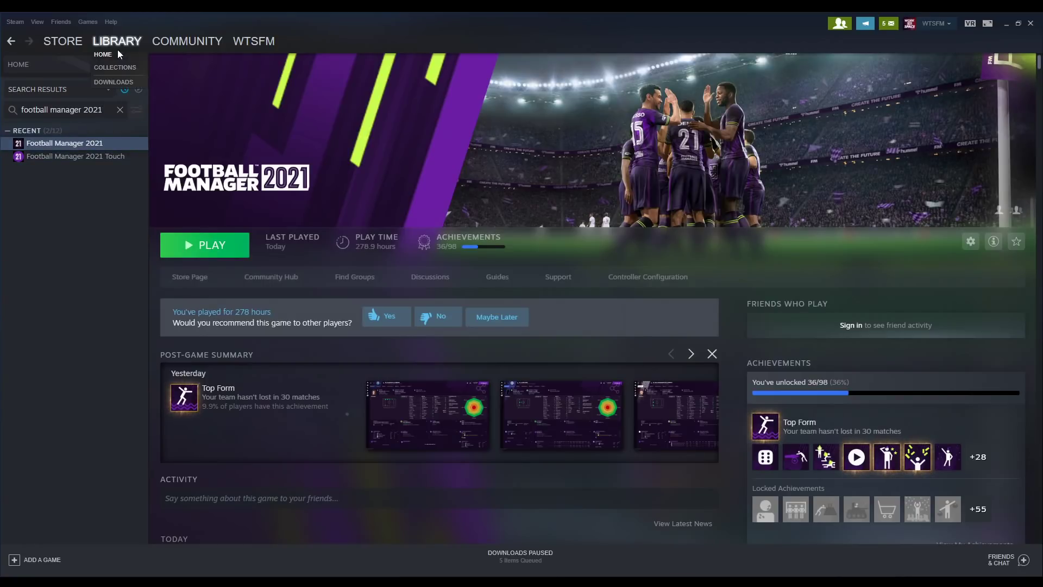
pyautogui.rightClick(70, 138)
pyautogui.click(107, 208)
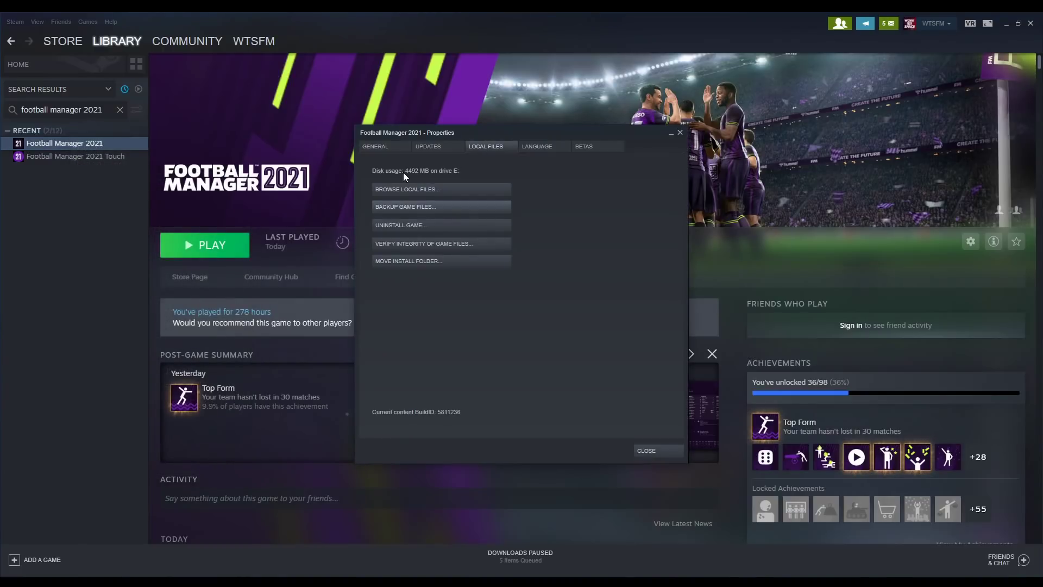
pyautogui.click(410, 188)
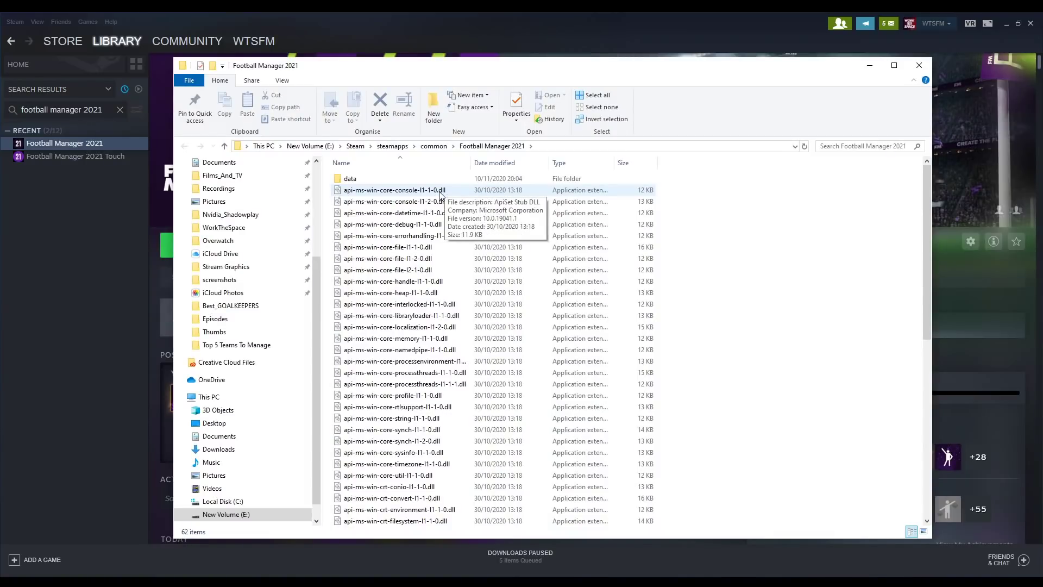
# - Drill into data\database\db and select the 2101 database folder
pyautogui.hotkey('alt', 'Left')
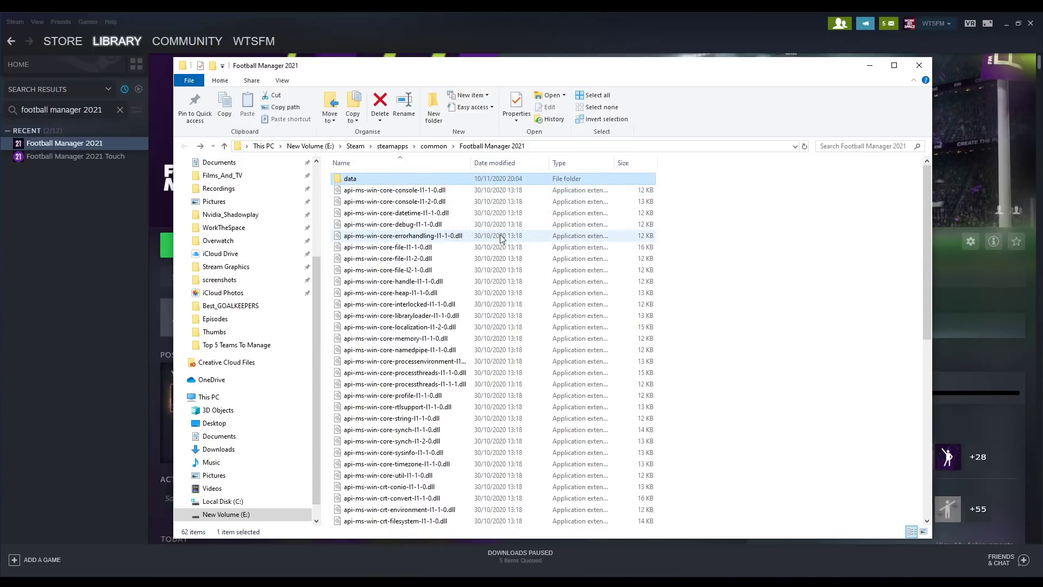
pyautogui.doubleClick(363, 182)
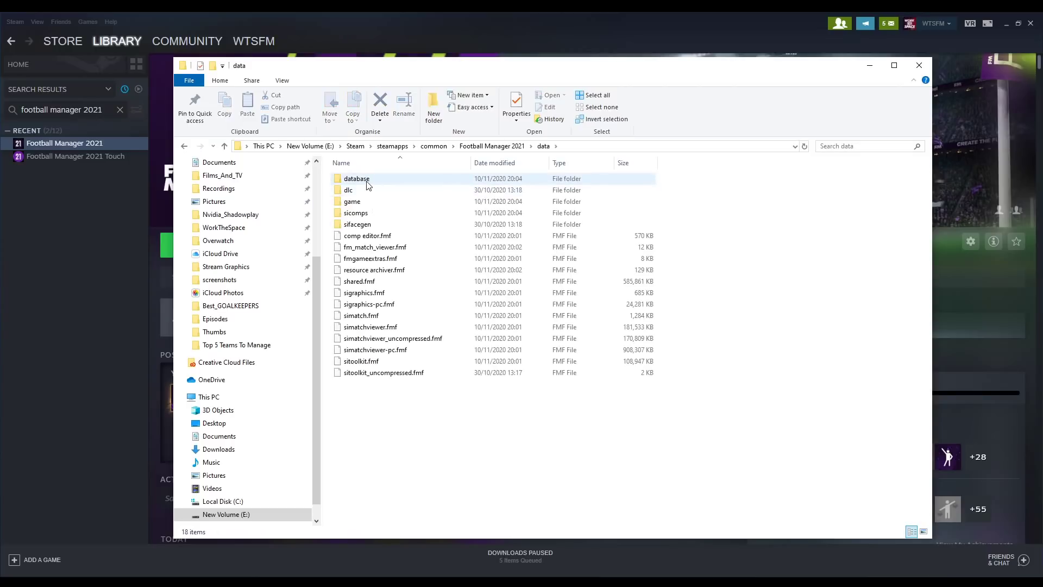
pyautogui.doubleClick(367, 185)
pyautogui.doubleClick(361, 182)
pyautogui.click(354, 182)
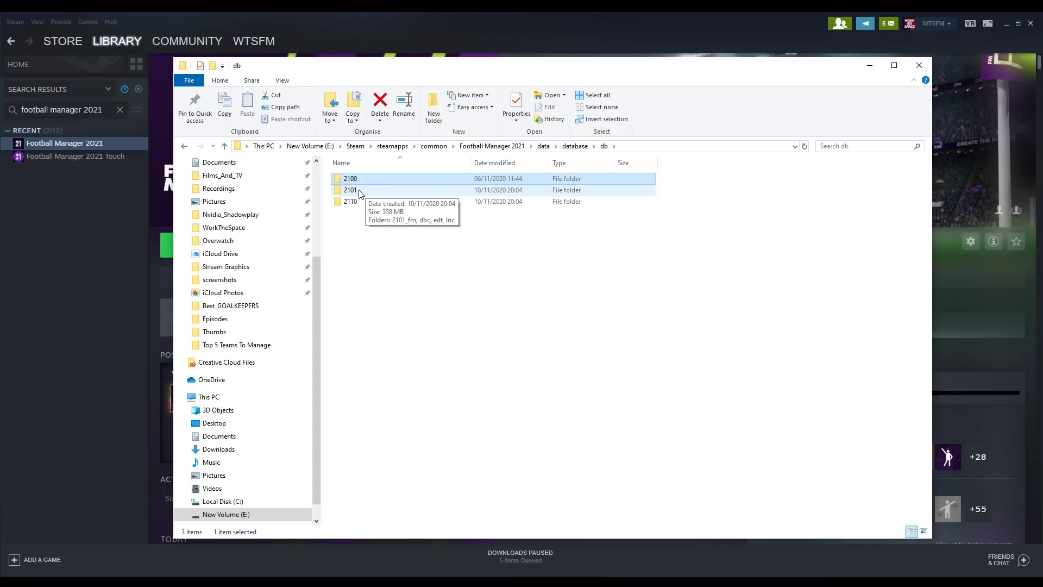
pyautogui.click(352, 191)
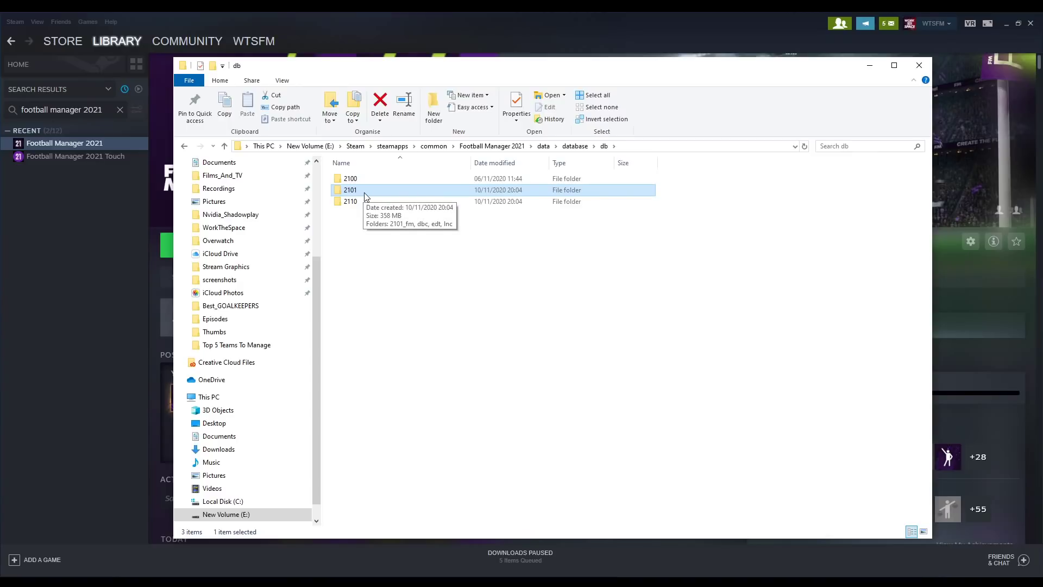
# - Open the 2101\lnc\all folder of LNC files
pyautogui.doubleClick(365, 193)
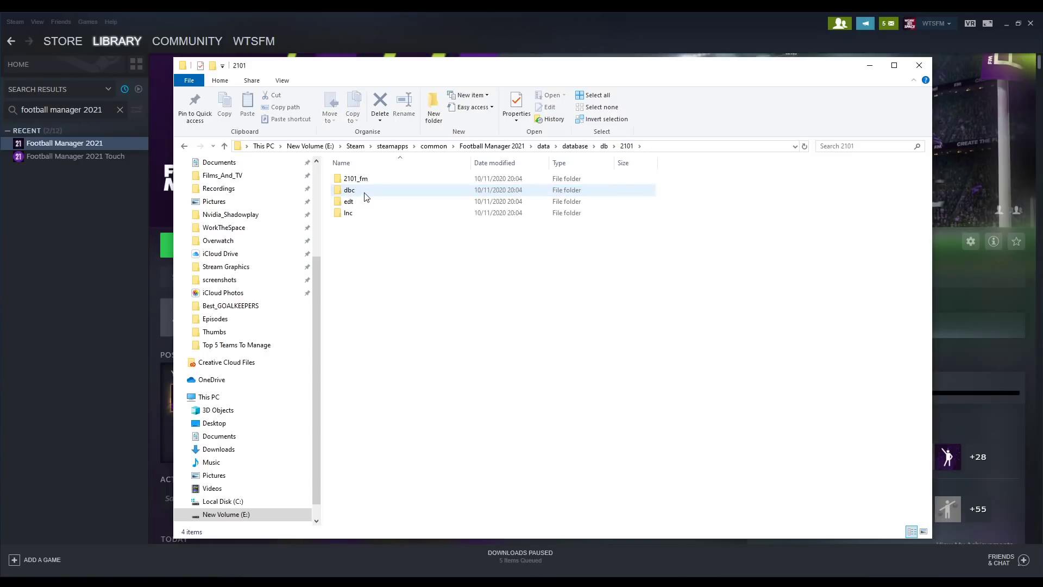
pyautogui.doubleClick(351, 213)
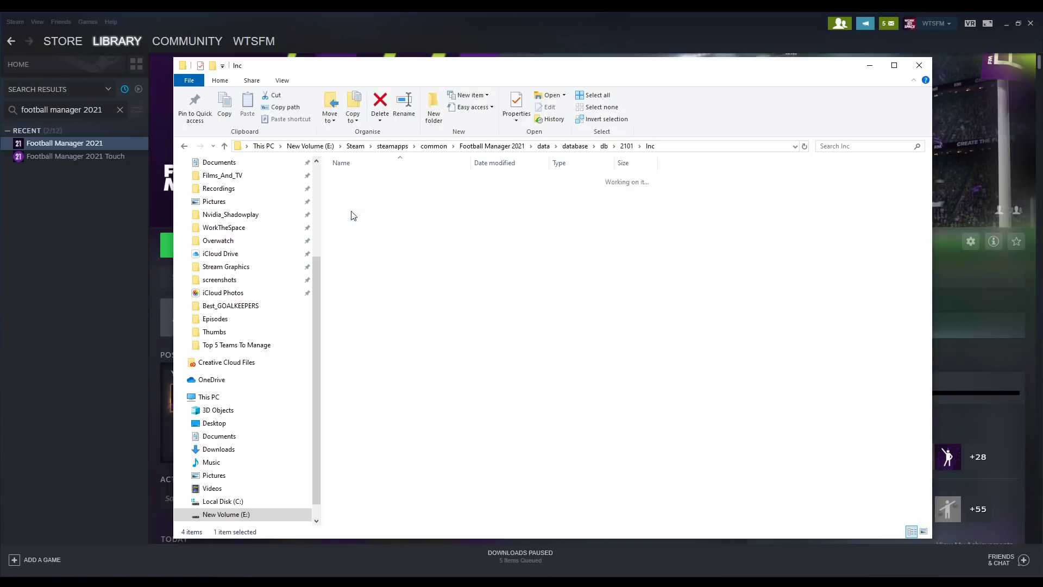
pyautogui.doubleClick(349, 179)
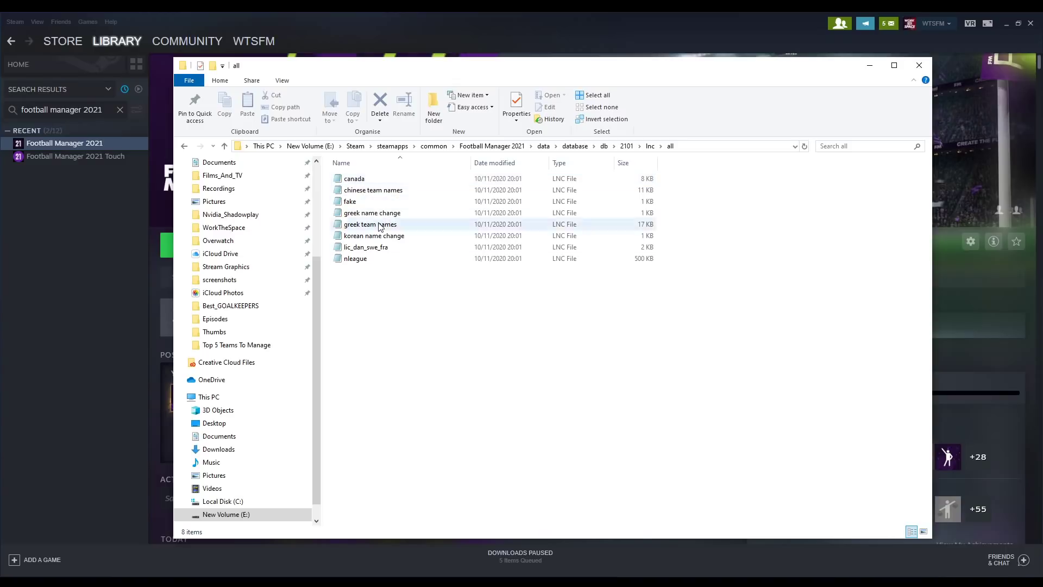
# - Delete nleague, fake and lic_dan_swe_fra, then return to the extracted fix folder
pyautogui.click(357, 259)
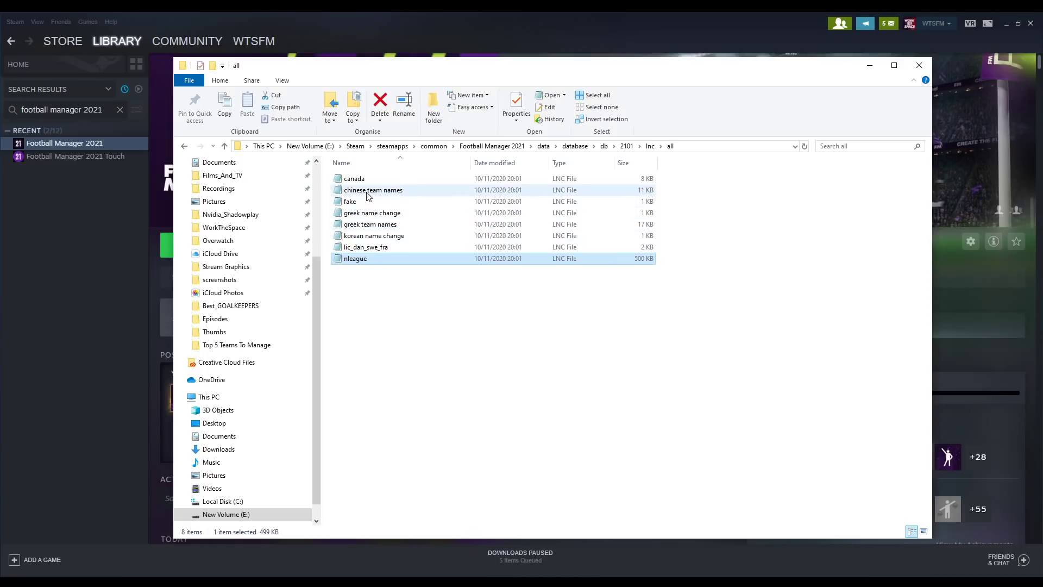
pyautogui.keyDown('ctrl'); pyautogui.click(359, 202); pyautogui.keyUp('ctrl')
pyautogui.keyDown('ctrl'); pyautogui.click(359, 247); pyautogui.keyUp('ctrl')
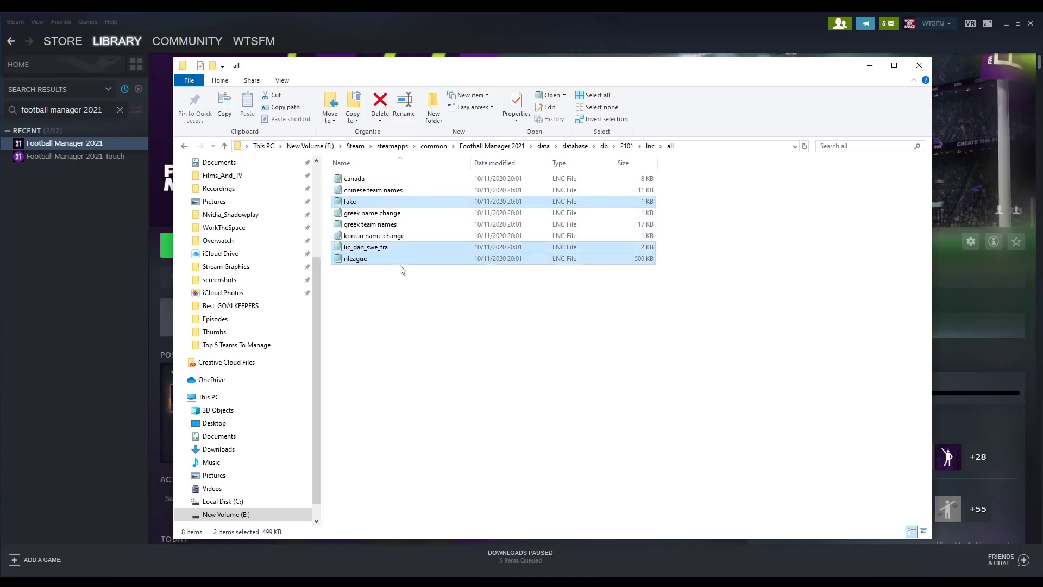
pyautogui.press('Delete')
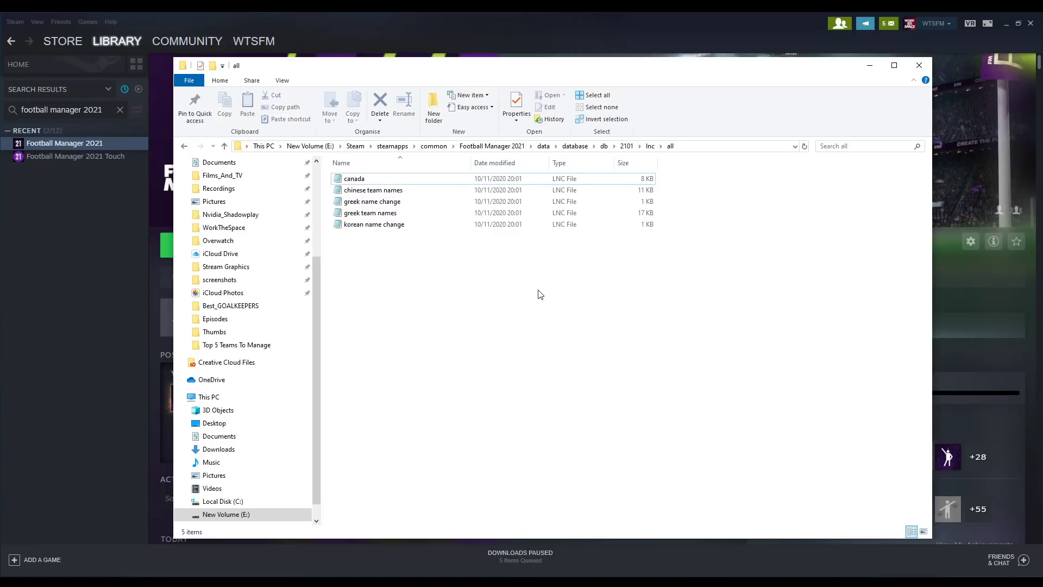
pyautogui.click(315, 580)
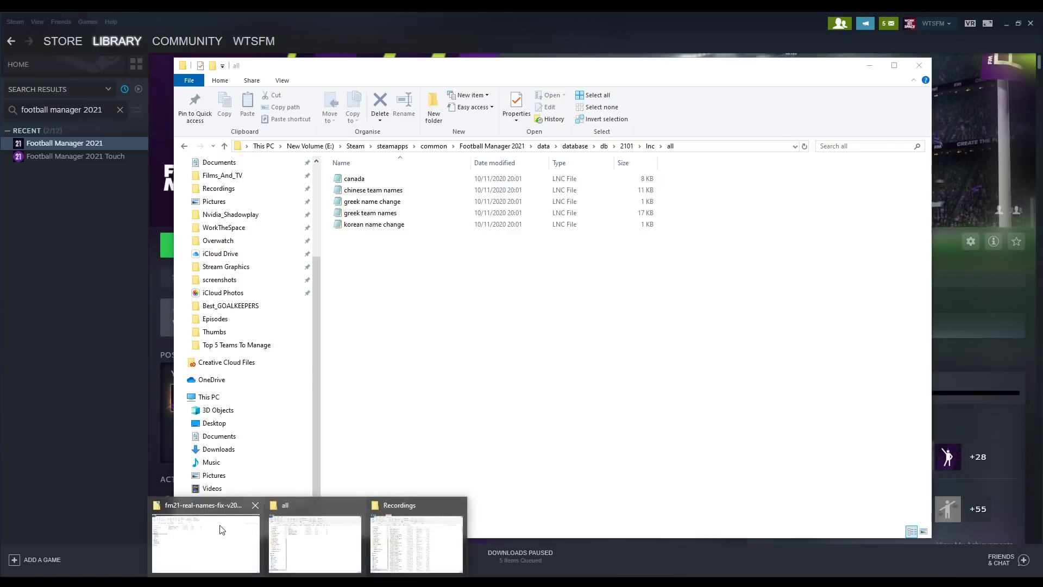
pyautogui.click(229, 538)
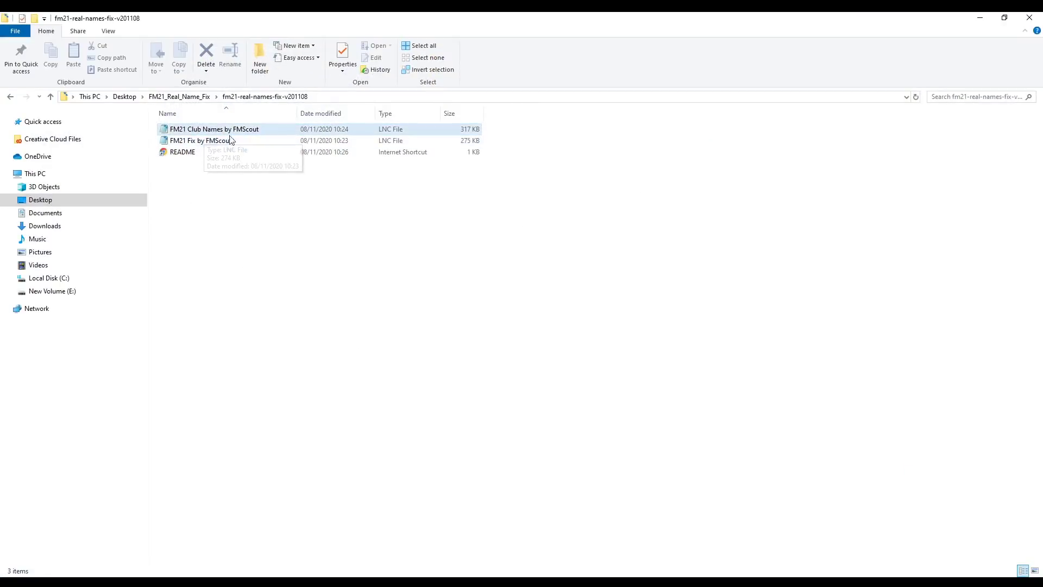
# - Paste the FM21 Club Names and FM21 Fix LNC files into lnc\all, then go back to 2101
pyautogui.keyDown('shift'); pyautogui.click(212, 141); pyautogui.keyUp('shift')
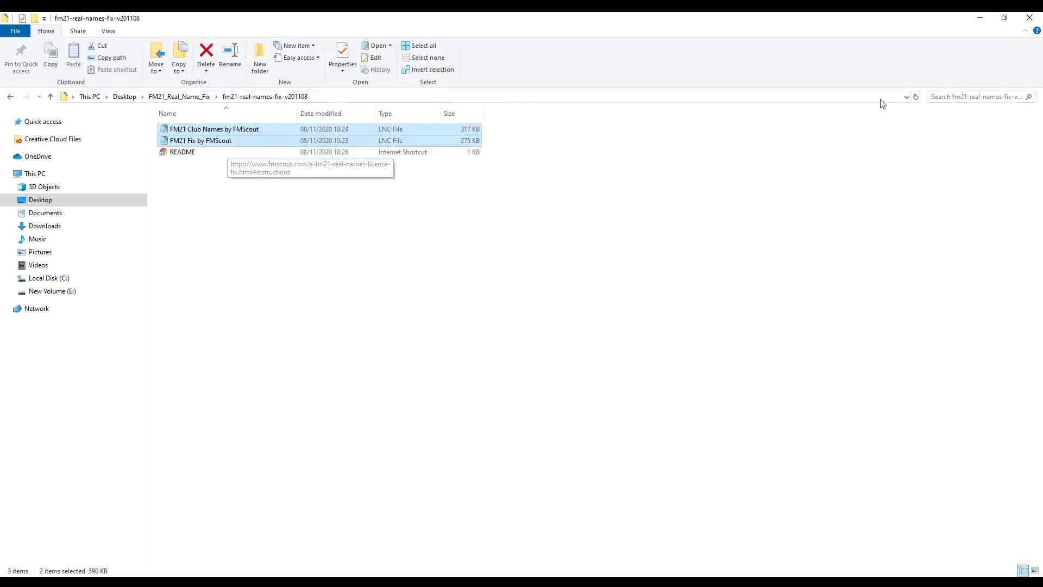
pyautogui.click(980, 18)
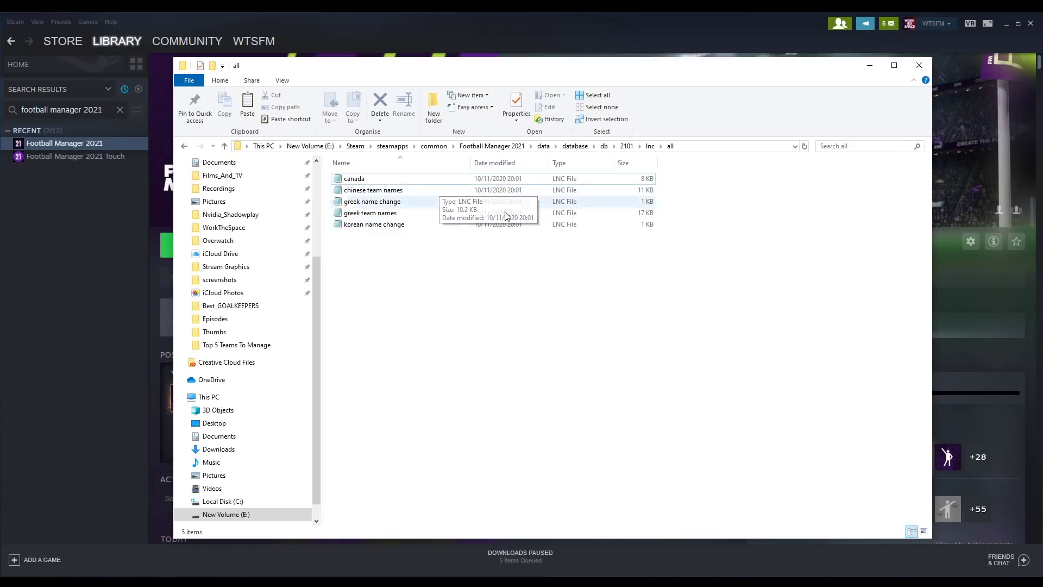
pyautogui.hotkey('ctrl', 'v')
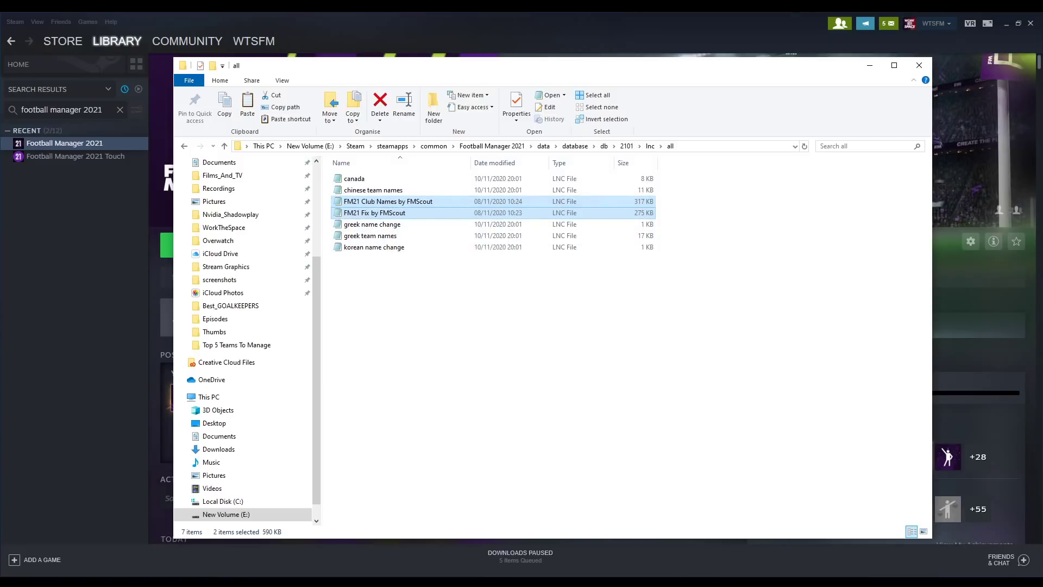
pyautogui.click(626, 145)
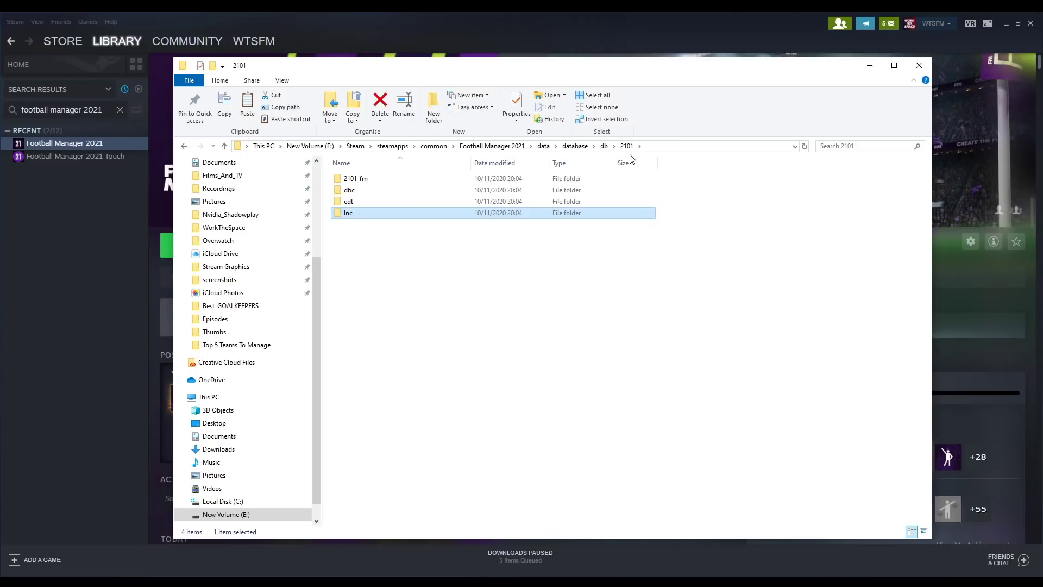
# - Remove fake.edt from edt\permanent, leaving 11 files, and return to 2101
pyautogui.doubleClick(358, 202)
pyautogui.click(362, 182)
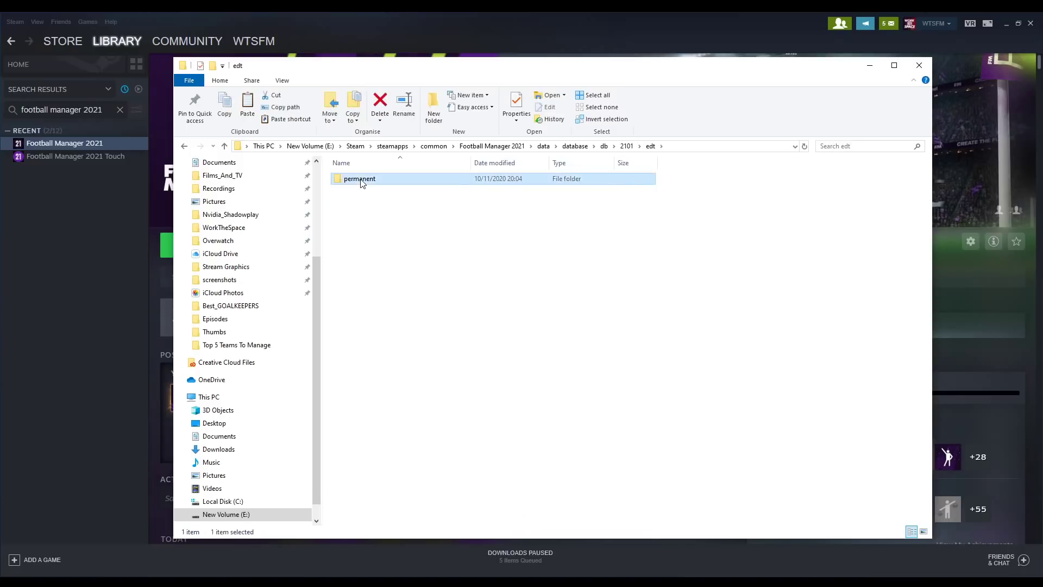
pyautogui.doubleClick(362, 183)
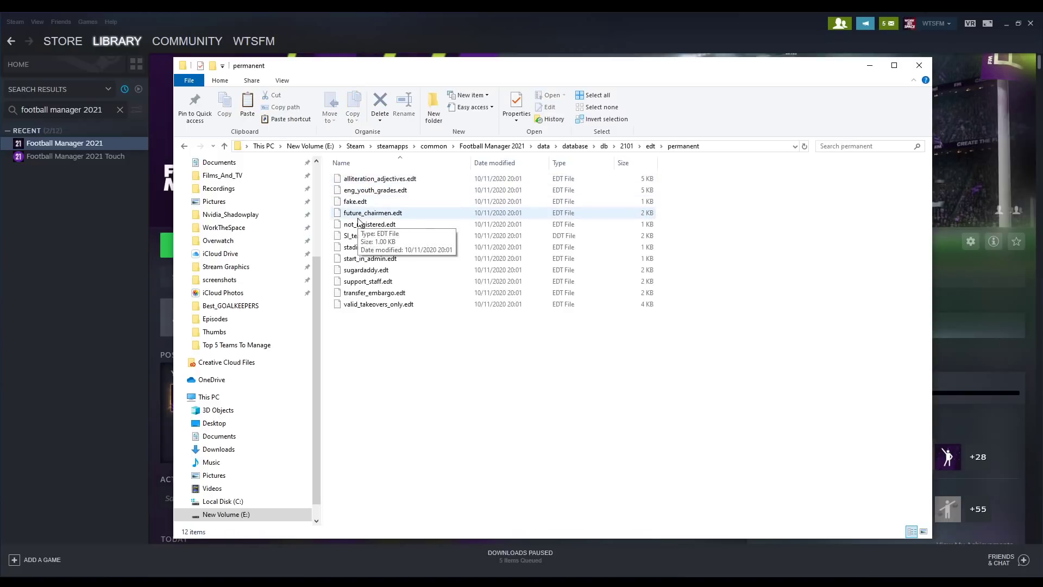
pyautogui.click(357, 204)
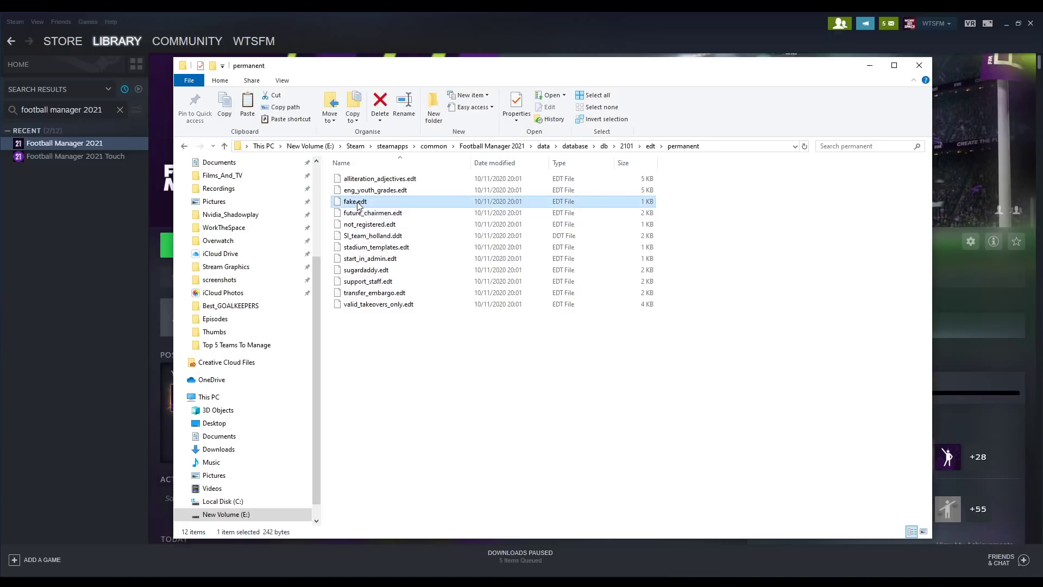
pyautogui.press('Delete')
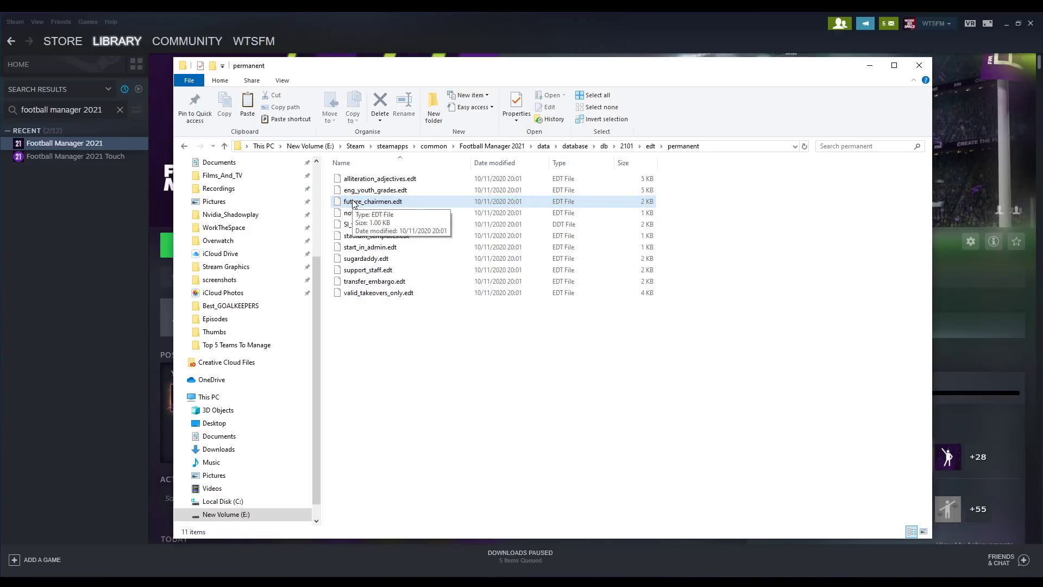
pyautogui.click(628, 146)
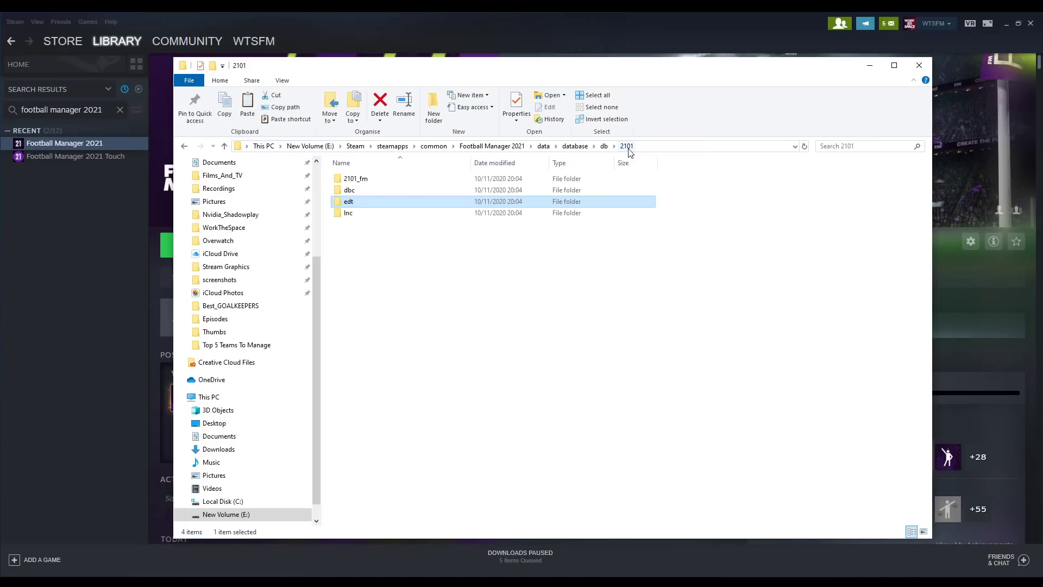
# - Delete zebra award, zebra turin fake staff, brazil_kits, forbidden names, Licensing2 and Licensing2_chn dbc files
pyautogui.doubleClick(356, 194)
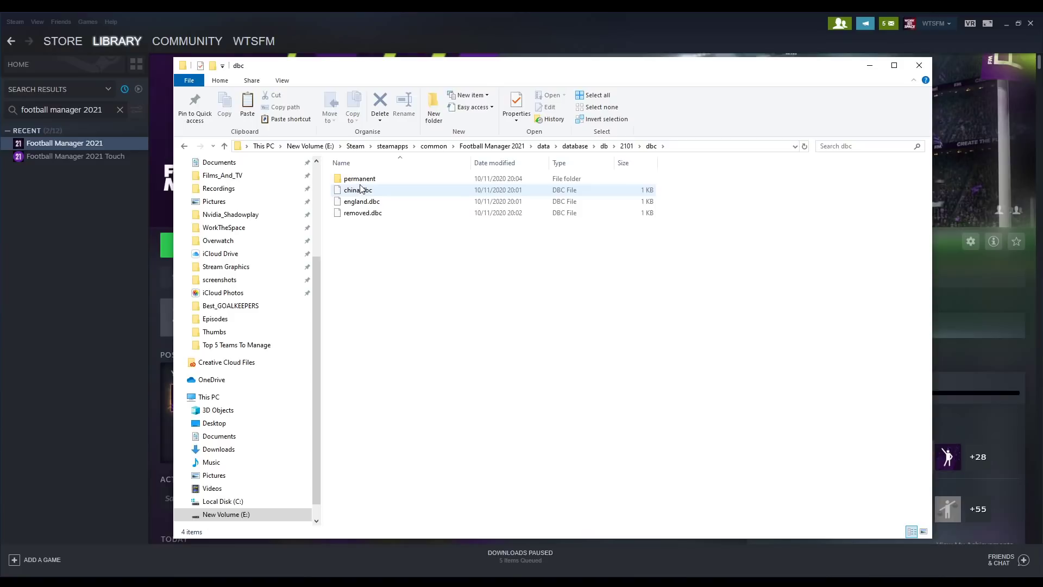
pyautogui.doubleClick(365, 180)
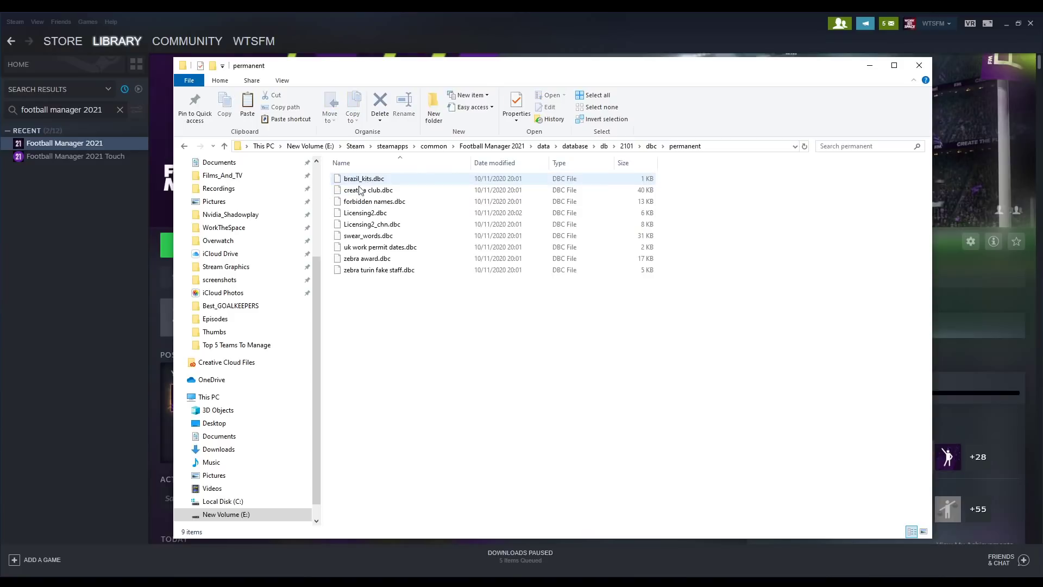
pyautogui.click(370, 270)
pyautogui.keyDown('shift'); pyautogui.click(378, 260); pyautogui.keyUp('shift')
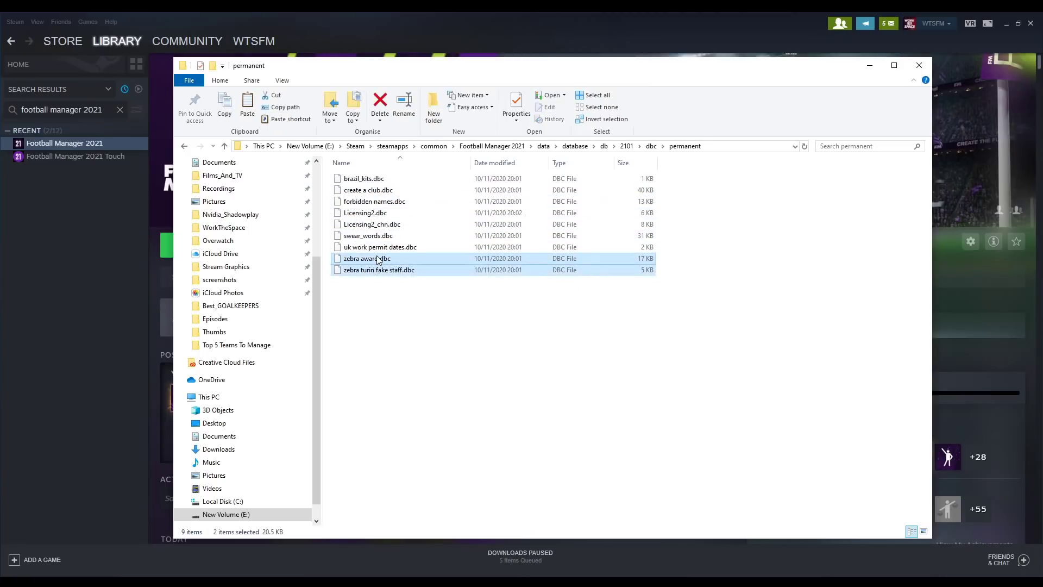
pyautogui.keyDown('ctrl'); pyautogui.click(367, 179); pyautogui.keyUp('ctrl')
pyautogui.keyDown('ctrl'); pyautogui.click(368, 202); pyautogui.keyUp('ctrl')
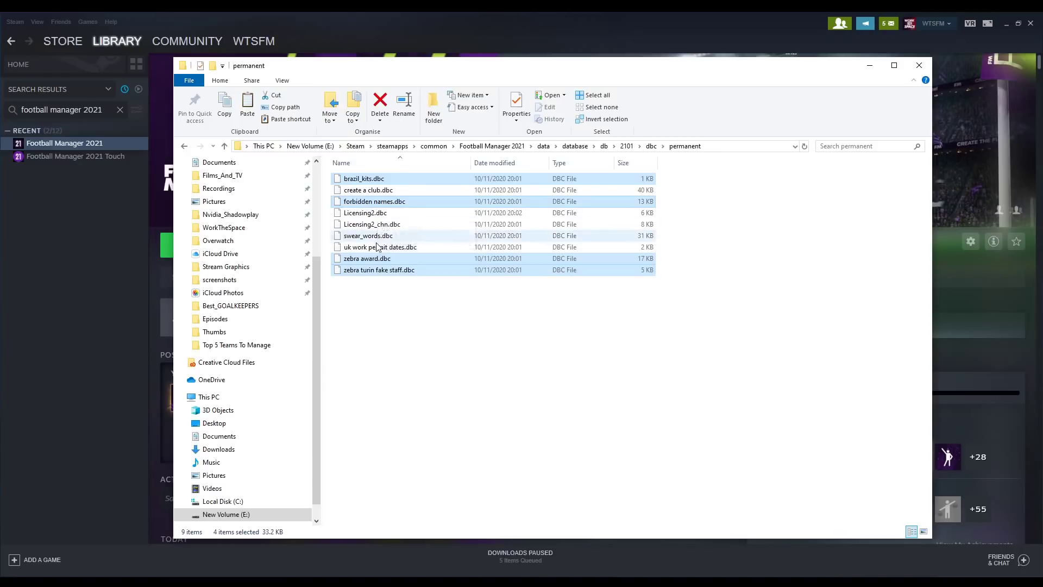
pyautogui.keyDown('ctrl'); pyautogui.click(369, 213); pyautogui.keyUp('ctrl')
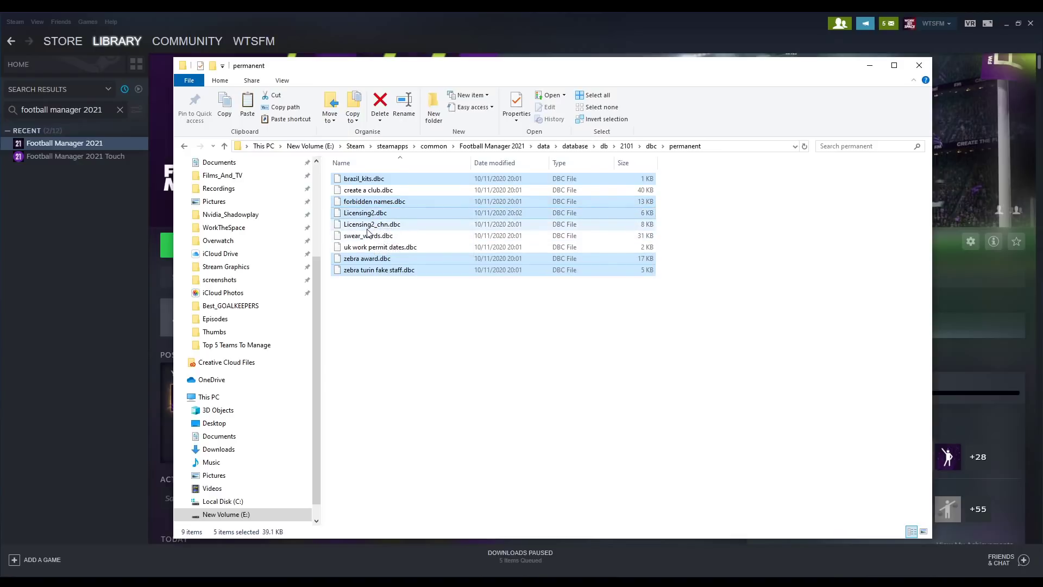
pyautogui.keyDown('ctrl'); pyautogui.click(374, 229); pyautogui.keyUp('ctrl')
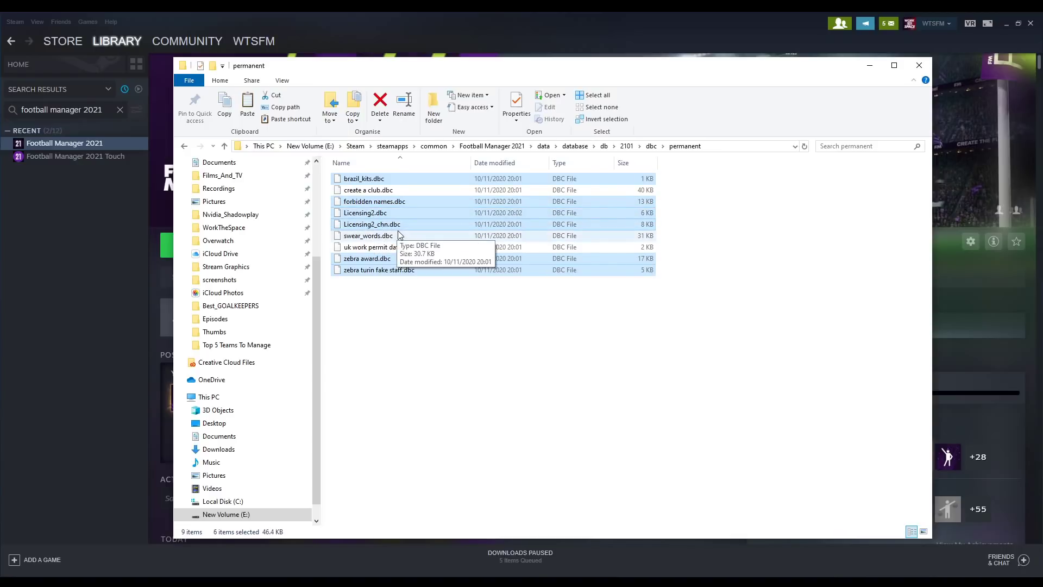
pyautogui.press('Delete')
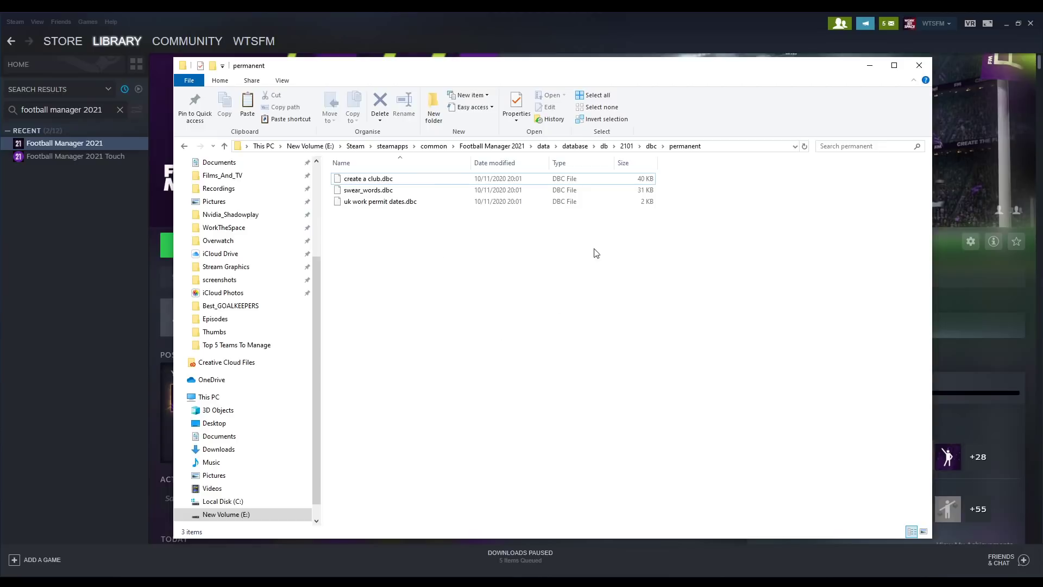
# - Navigate back up through the 2101 folder to the db folder
pyautogui.click(626, 145)
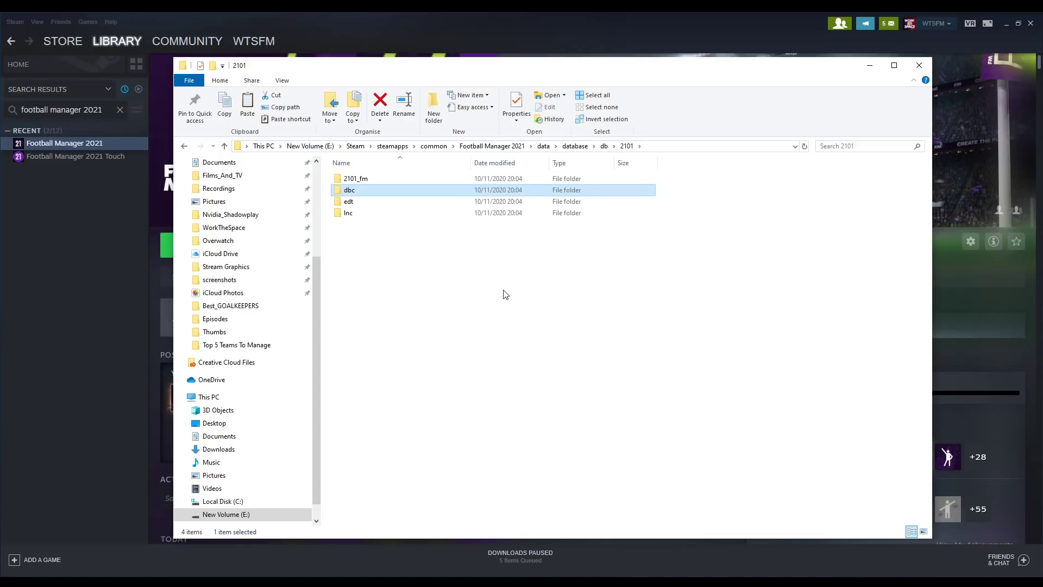
pyautogui.click(604, 146)
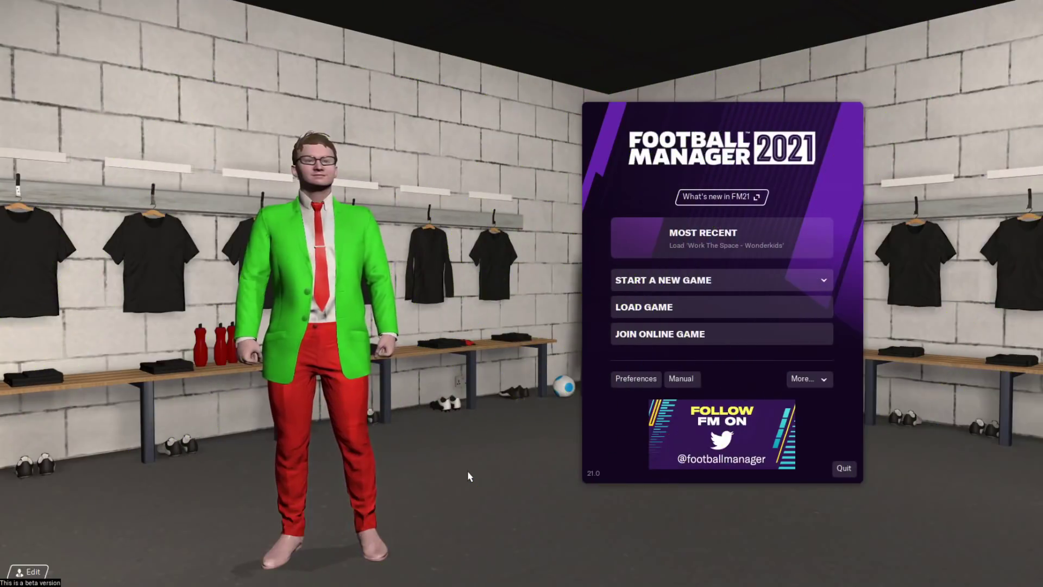
# - Start a new Career game and list Brazil's Série A clubs
pyautogui.click(671, 284)
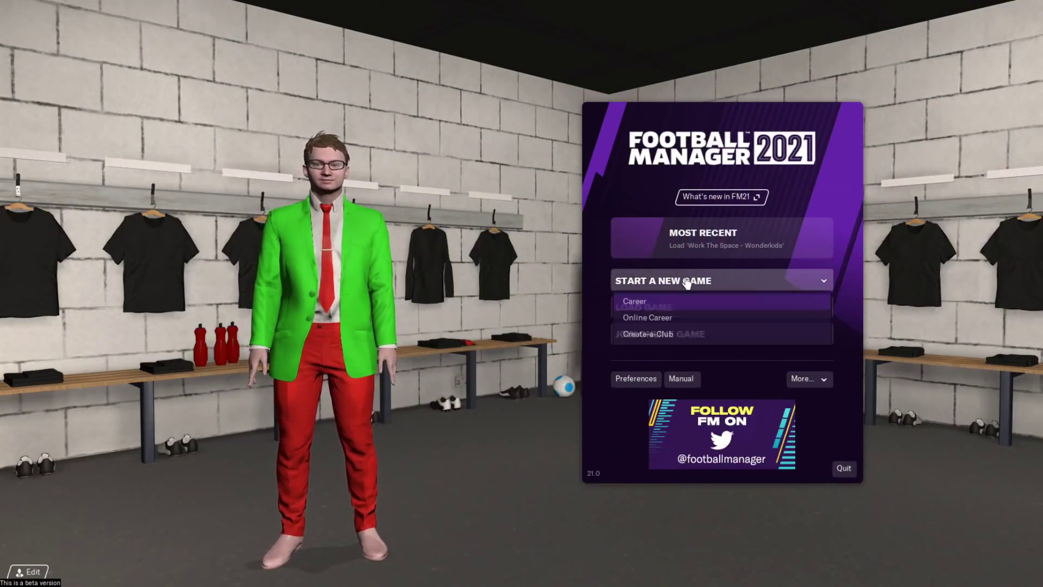
pyautogui.click(654, 300)
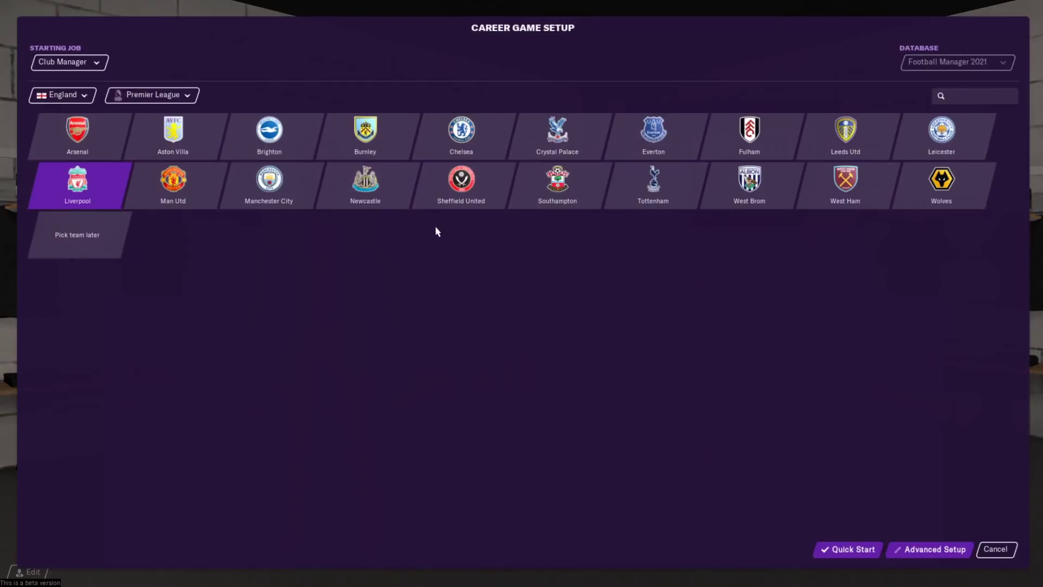
pyautogui.click(74, 96)
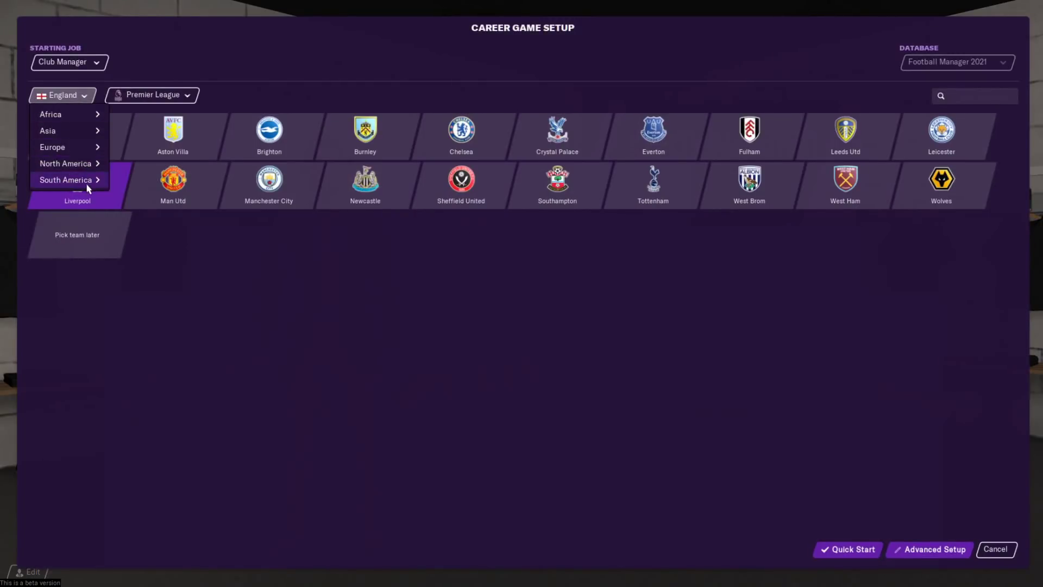
pyautogui.moveTo(99, 181)
pyautogui.click(136, 203)
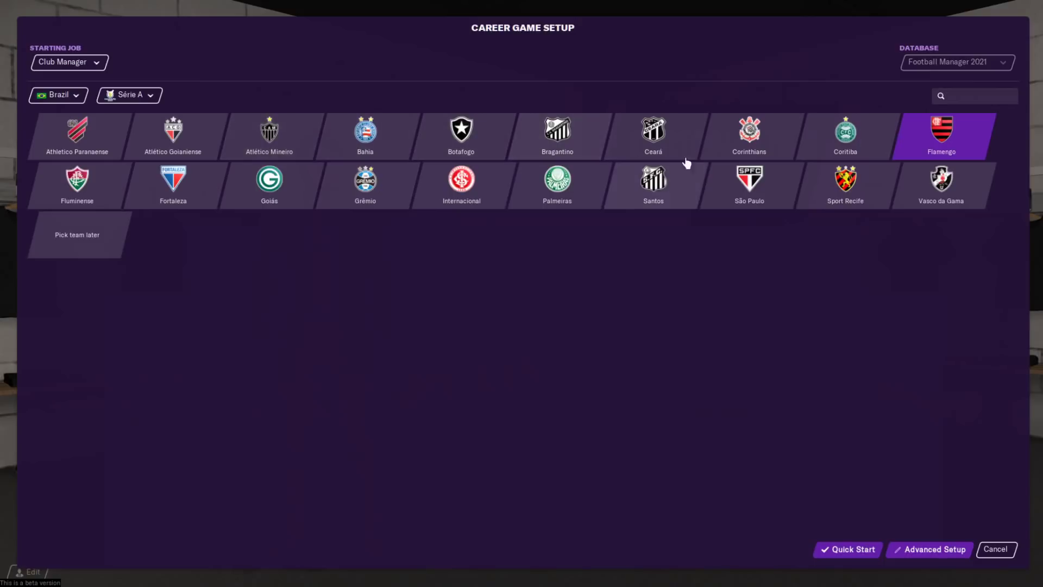
# - Switch the club list to Italy's Serie A, showing Juventus, Milan and Lazio
pyautogui.click(68, 96)
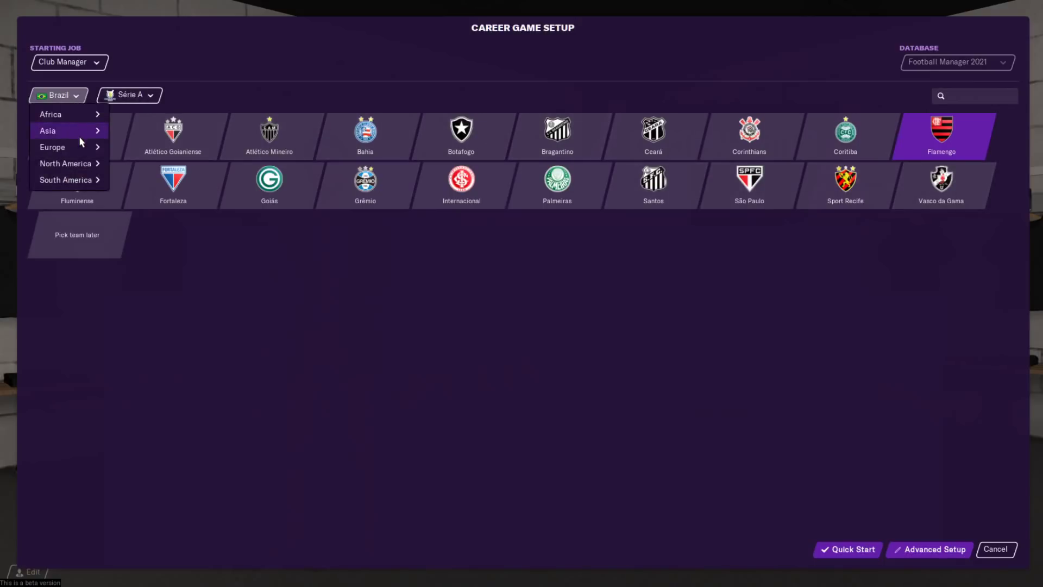
pyautogui.moveTo(89, 146)
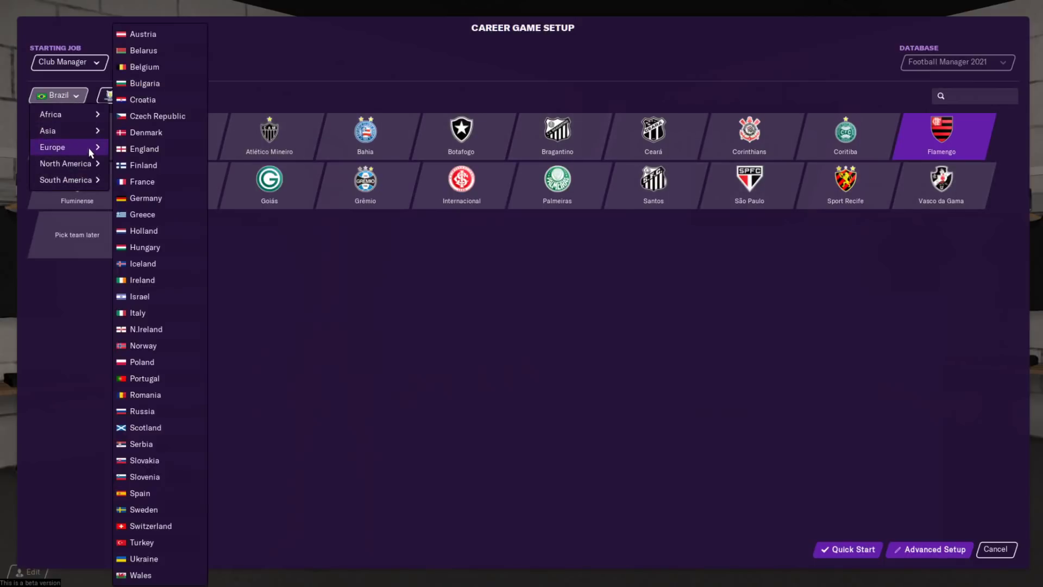
pyautogui.click(154, 312)
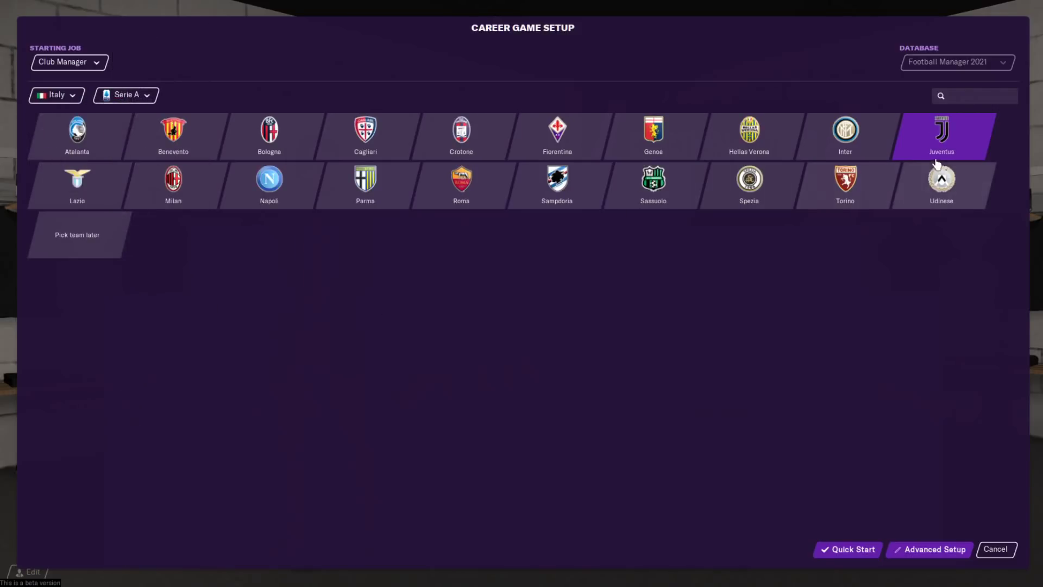